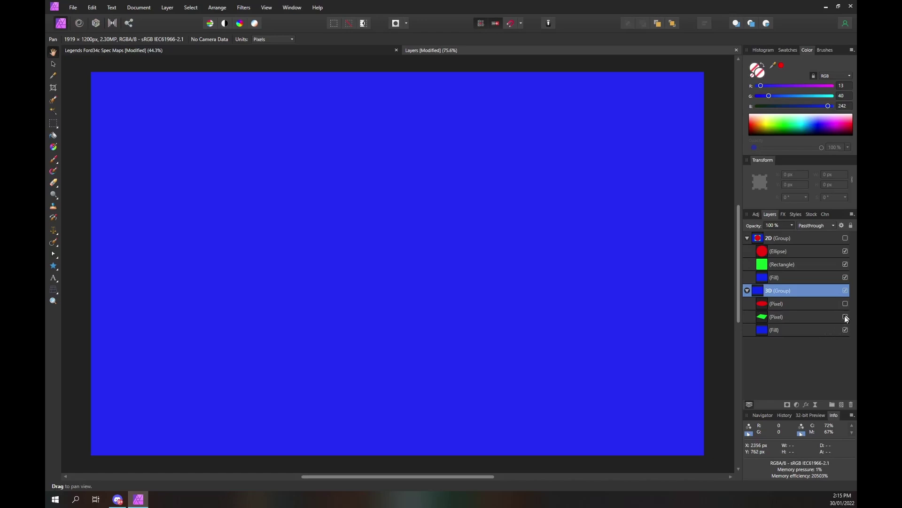
Step: Show the green plane and red ellipse Pixel layers in the 3D group, then select the ellipse layer
left_click(844, 317)
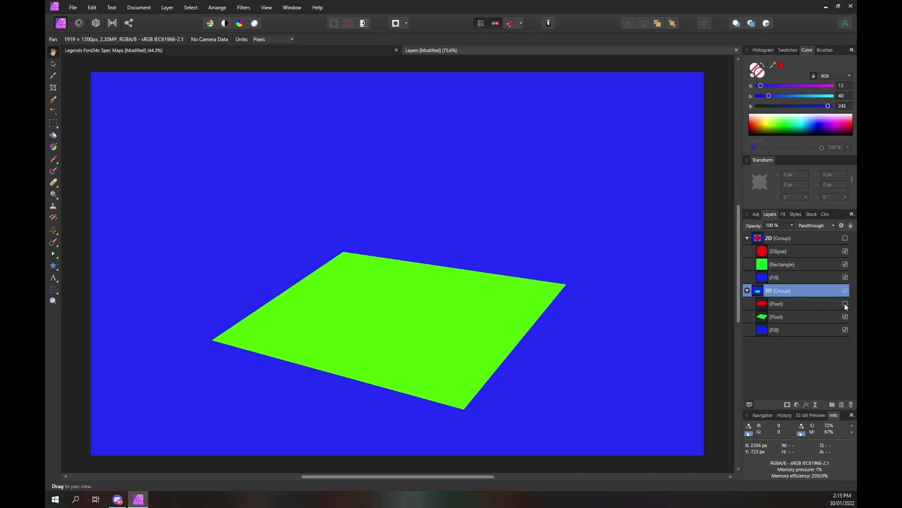
left_click(845, 304)
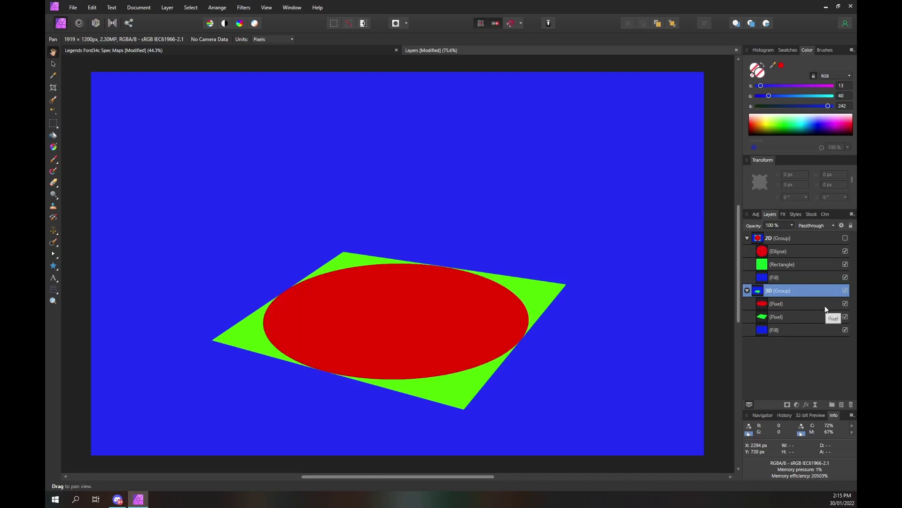
left_click(831, 304)
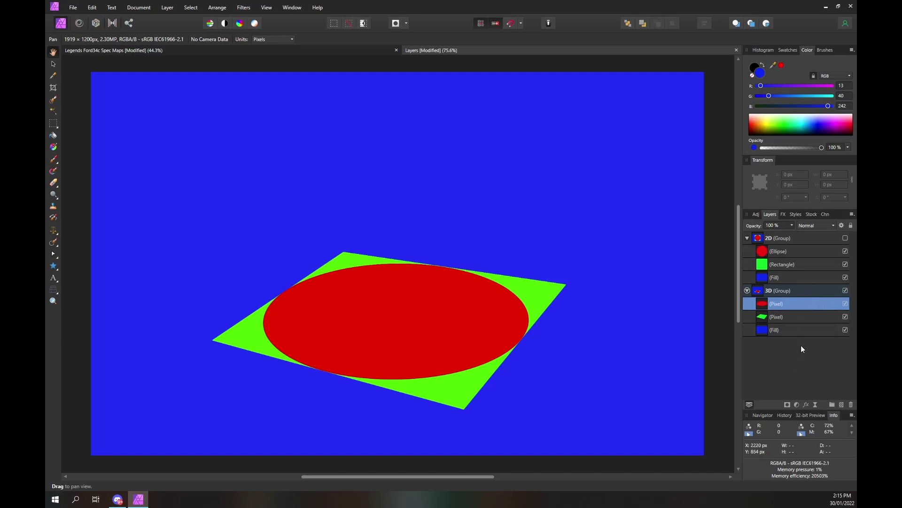
Step: Show the 2D group and inspect its blue Fill, green Rectangle and red Ellipse layers
left_click(845, 238)
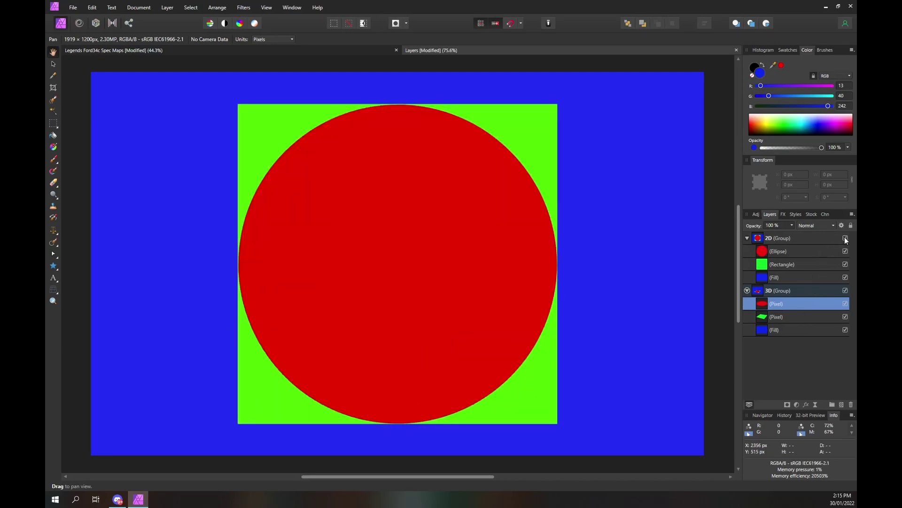
left_click(779, 278)
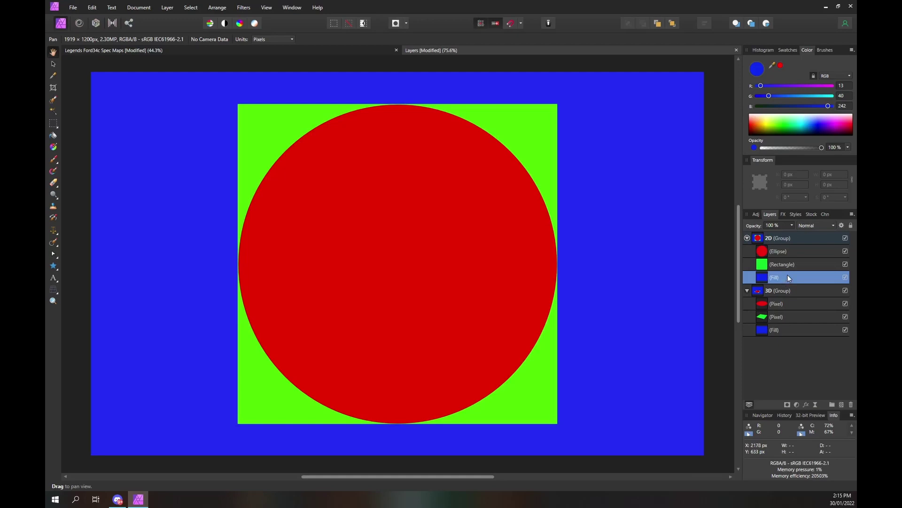
left_click(792, 267)
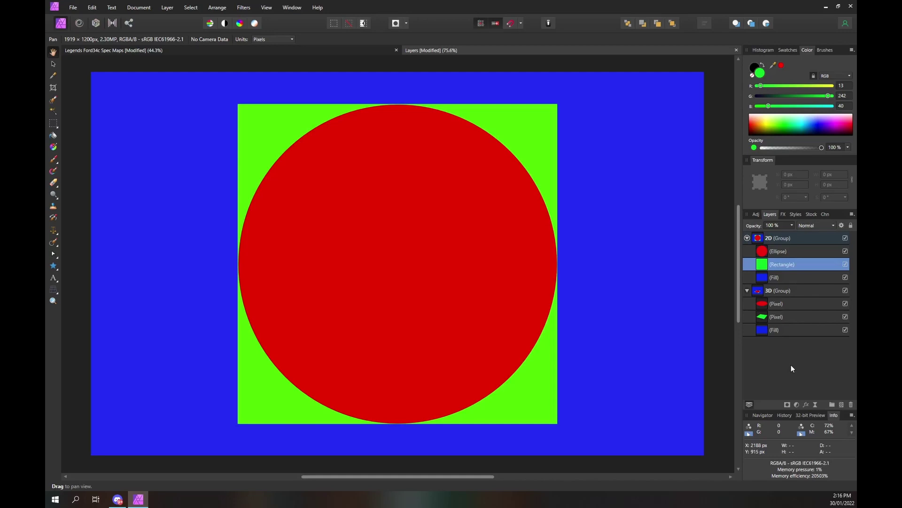
left_click(785, 253)
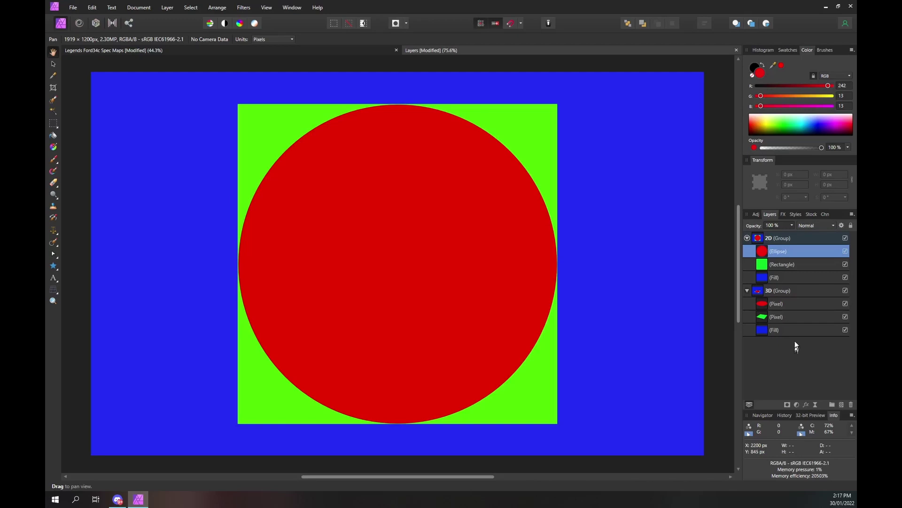
left_click(792, 264)
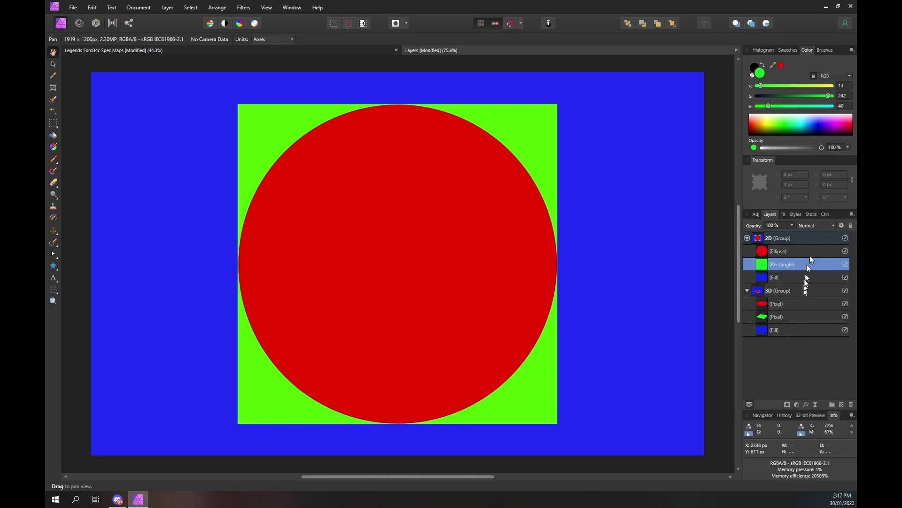
Step: Set the green Rectangle layer's blend mode to Add
left_click(819, 226)
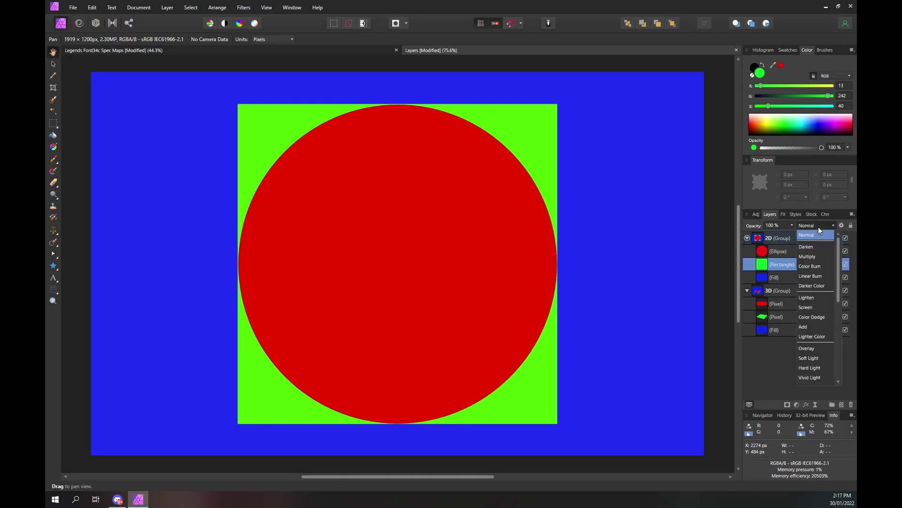
left_click(811, 324)
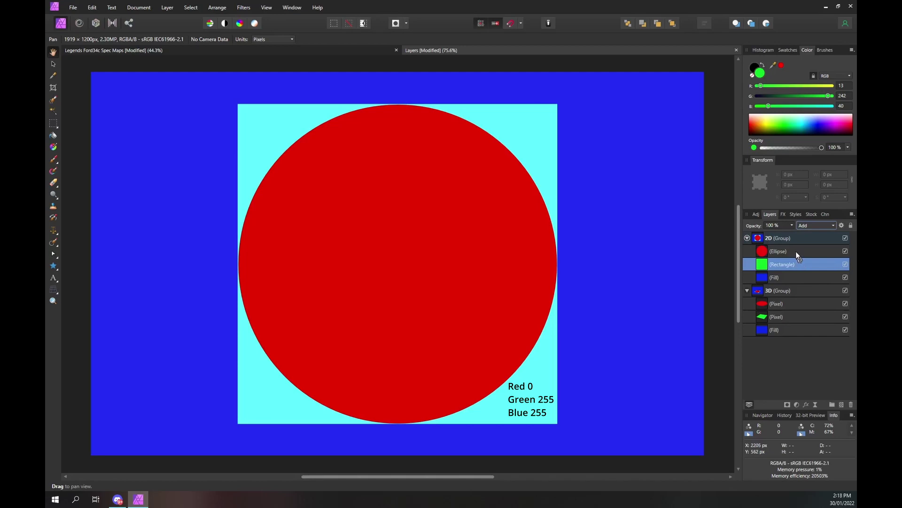
Step: Select the red Ellipse layer and set its blend mode to Add
left_click(797, 251)
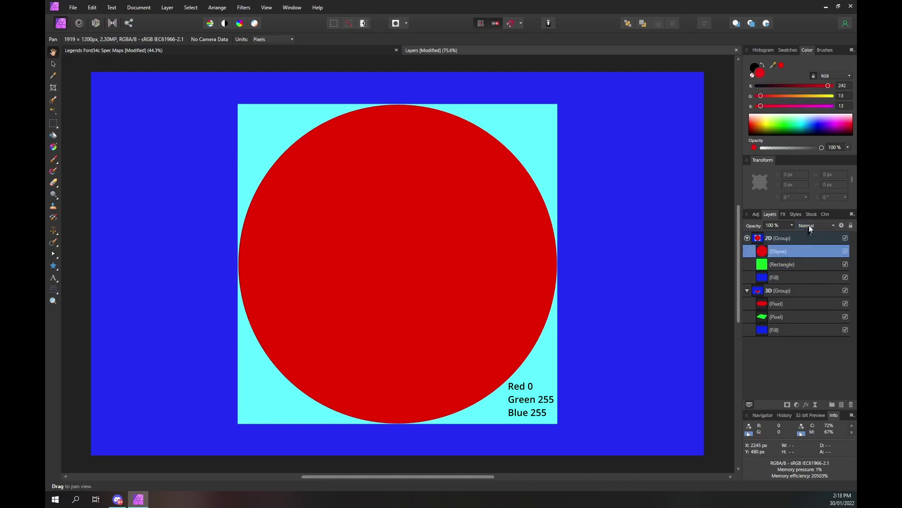
left_click(811, 225)
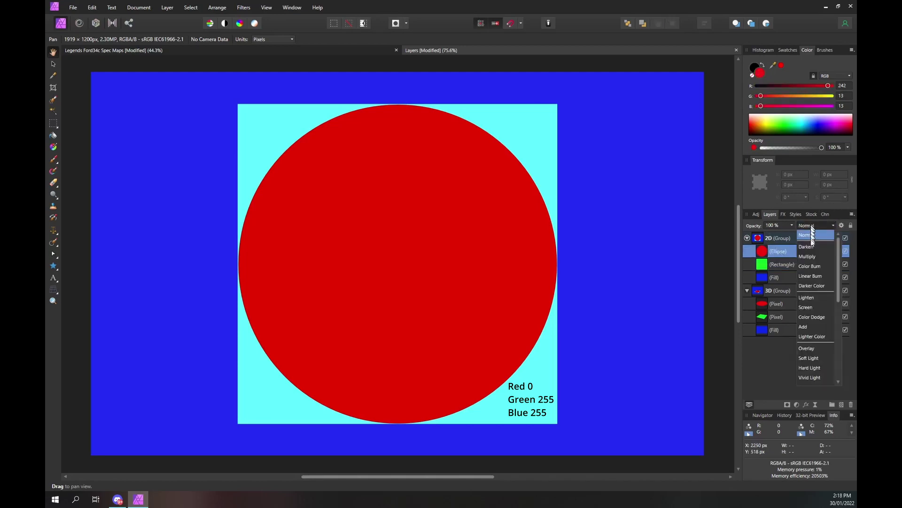
left_click(806, 328)
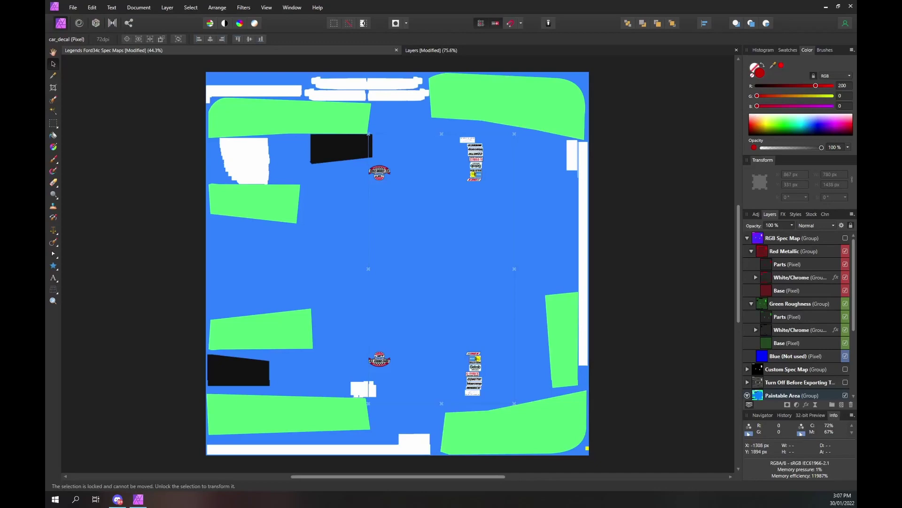
Step: Clear the selection and scroll the Layers panel down to the Paintable Area group
left_click(661, 232)
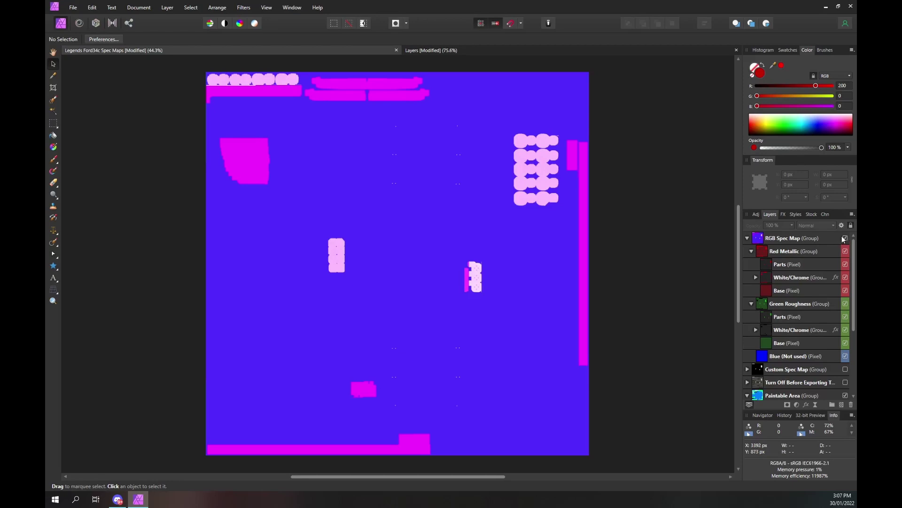
scroll(817, 275, "down", 4)
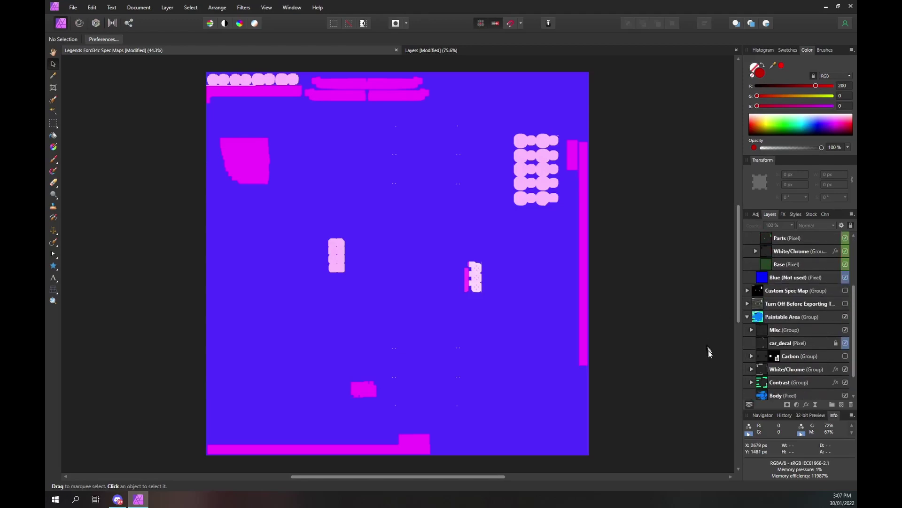
Step: Duplicate the Contrast group and move the copy into the Green Roughness group
left_click(762, 383)
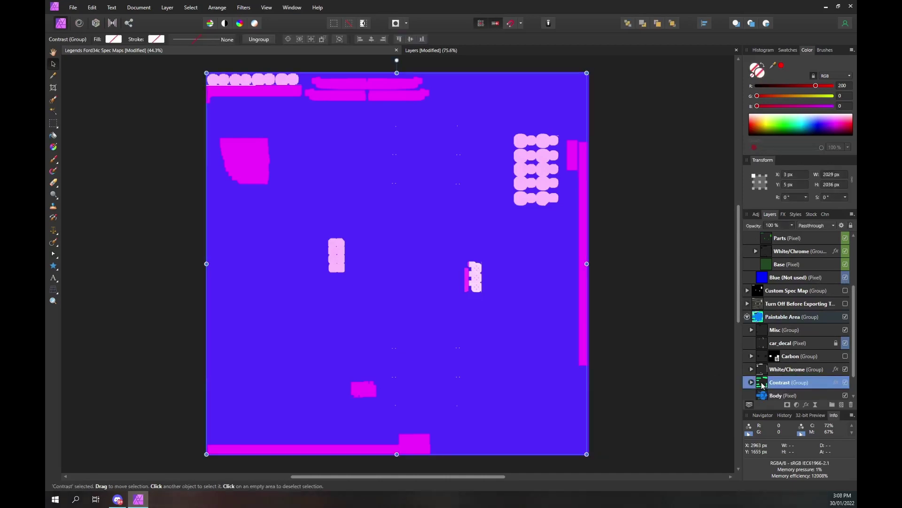
key("ctrl+j")
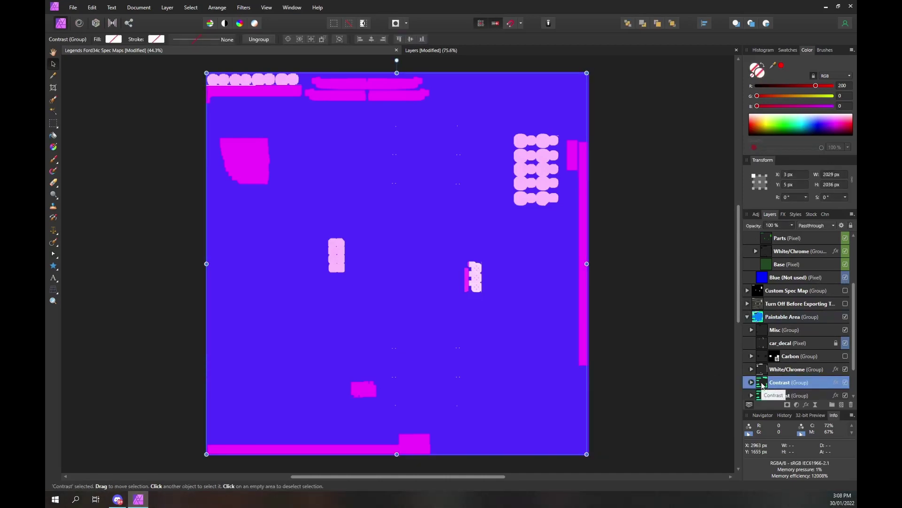
left_click_drag(762, 385, 769, 269)
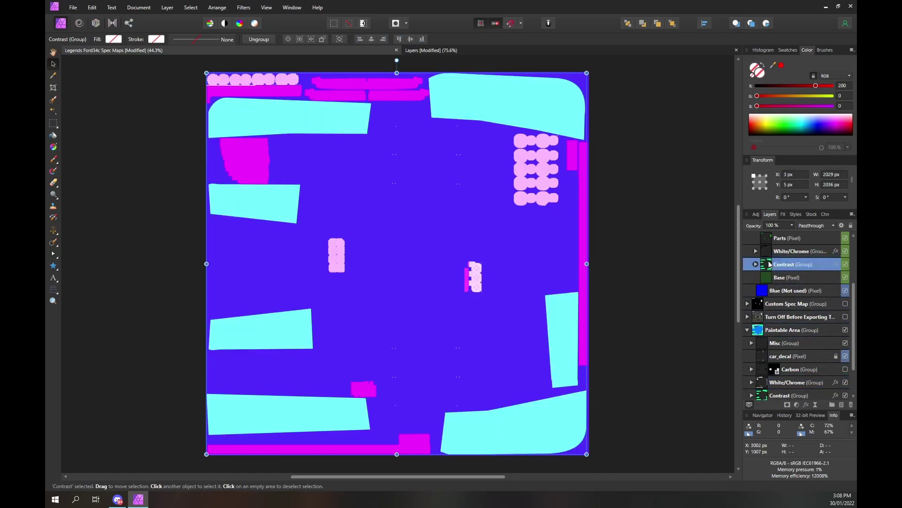
Step: Set the Contrast copy's Color Overlay blue value to 0, making it pure green
scroll(768, 269, "up", 1)
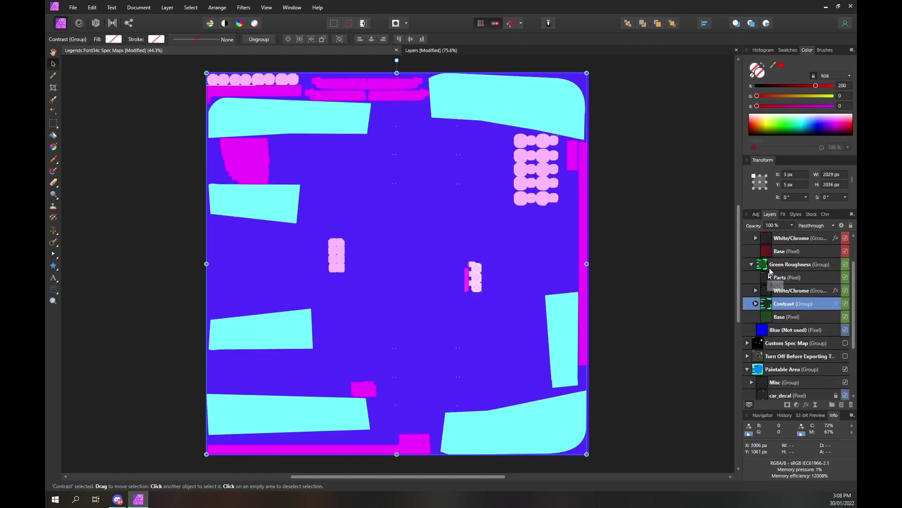
left_click(783, 216)
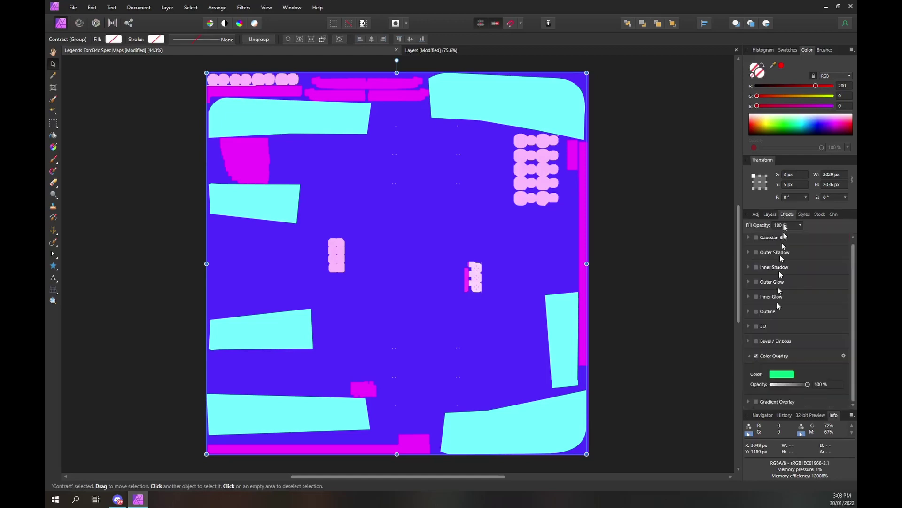
left_click(783, 376)
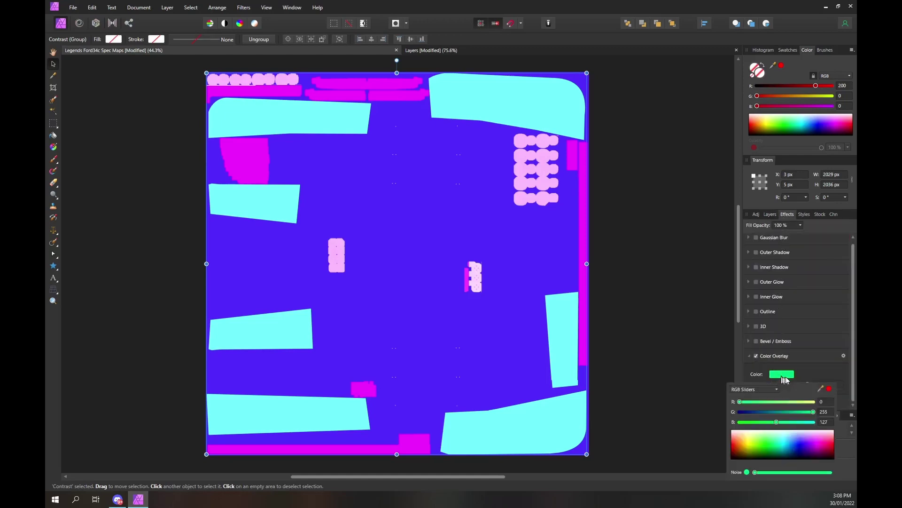
left_click(828, 421)
type("0")
key("Return")
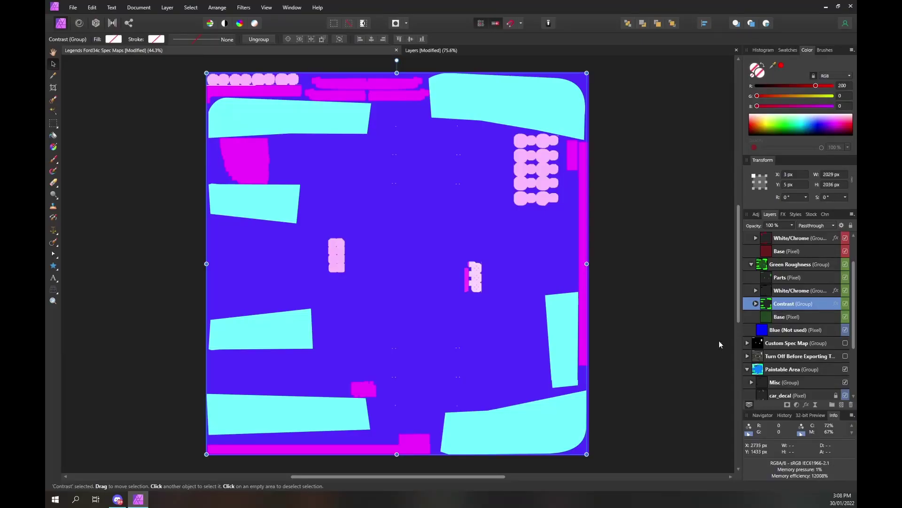
Step: Select the Body layer's shape and flood-fill it with R 200 on a new layer above Base
scroll(758, 360, "down", 3)
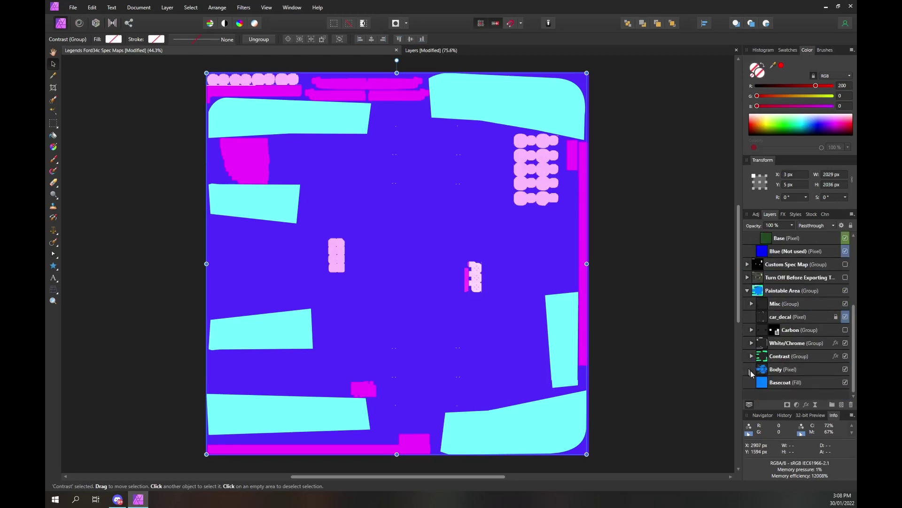
left_click_drag(758, 370, 762, 341)
scroll(763, 341, "up", 3)
scroll(763, 342, "up", 2)
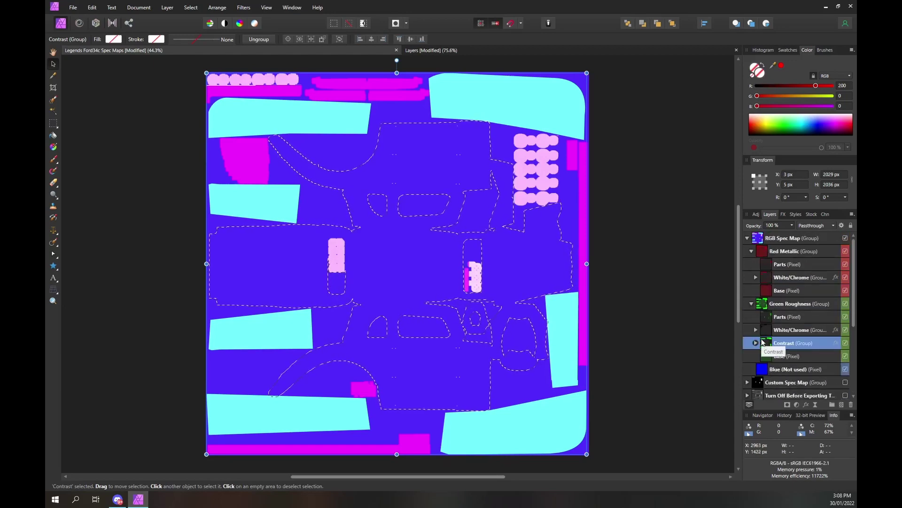
left_click(781, 290)
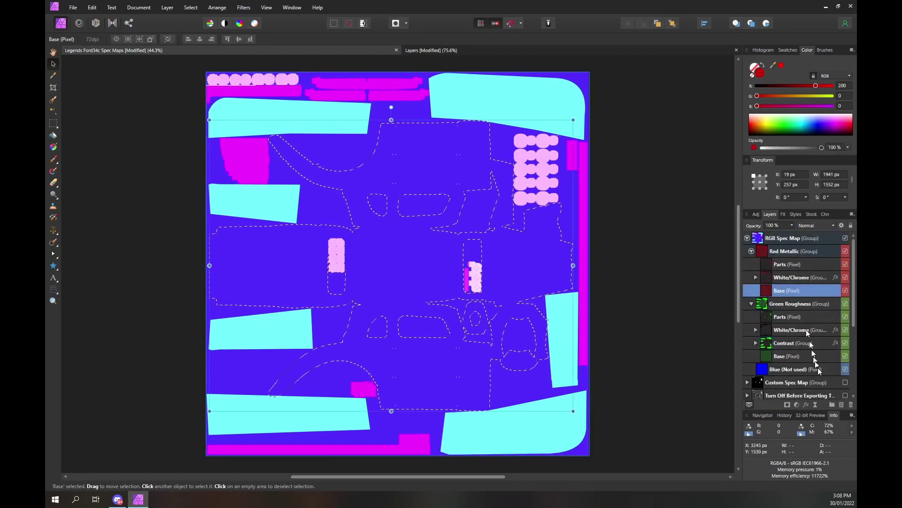
left_click(843, 405)
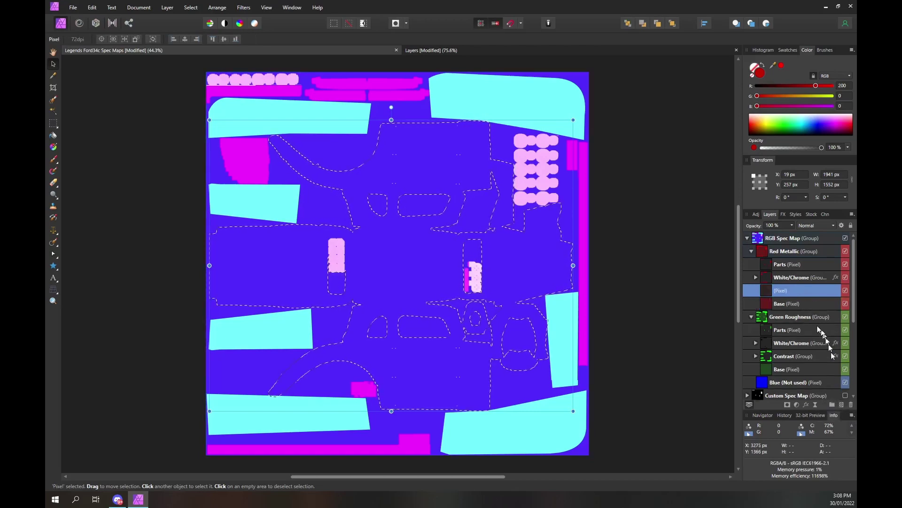
left_click(53, 136)
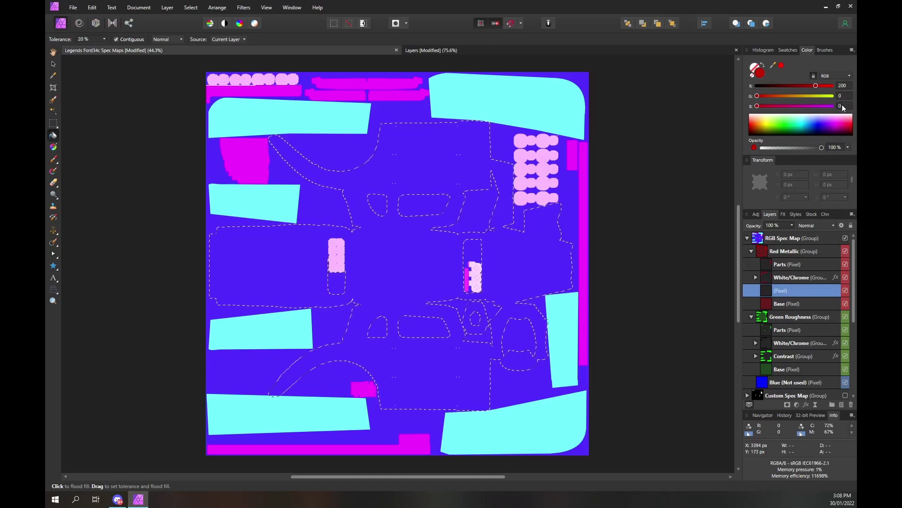
left_click(407, 255)
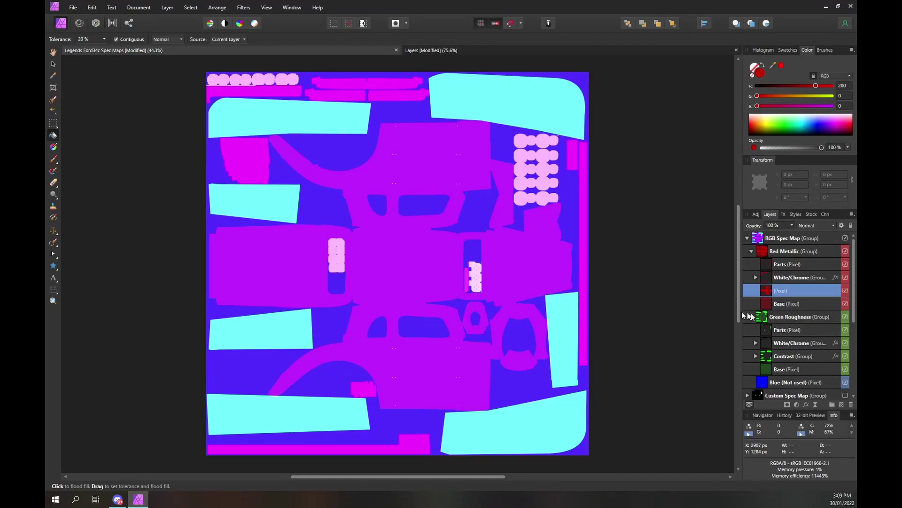
Step: Load the car_decal layer's decal shapes as a pixel selection
scroll(752, 316, "down", 3)
scroll(752, 314, "down", 3)
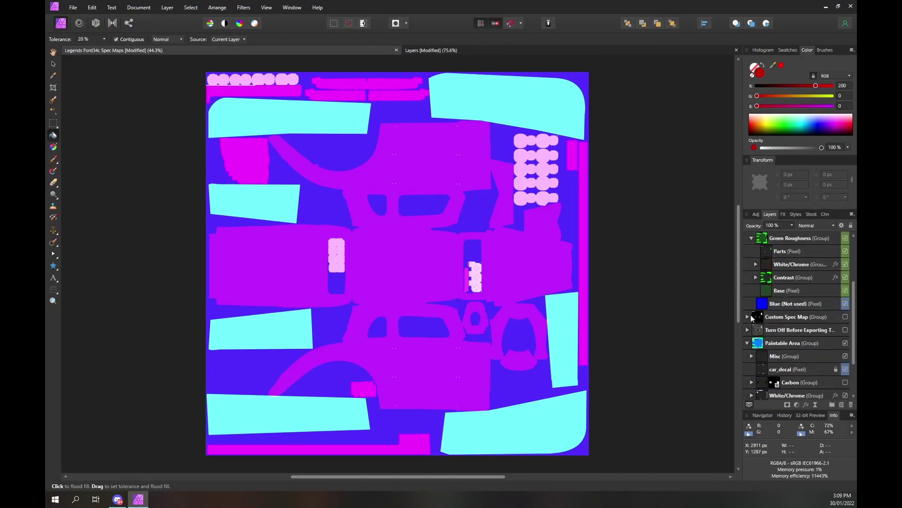
left_click(760, 368, "ctrl")
scroll(753, 322, "up", 6)
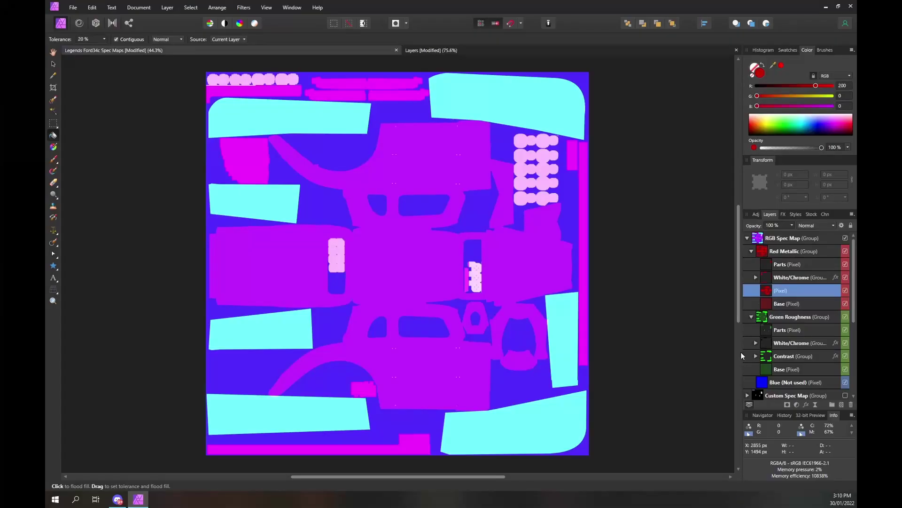
Step: Reload the decal shapes from car_decal as the active selection
scroll(746, 355, "down", 5)
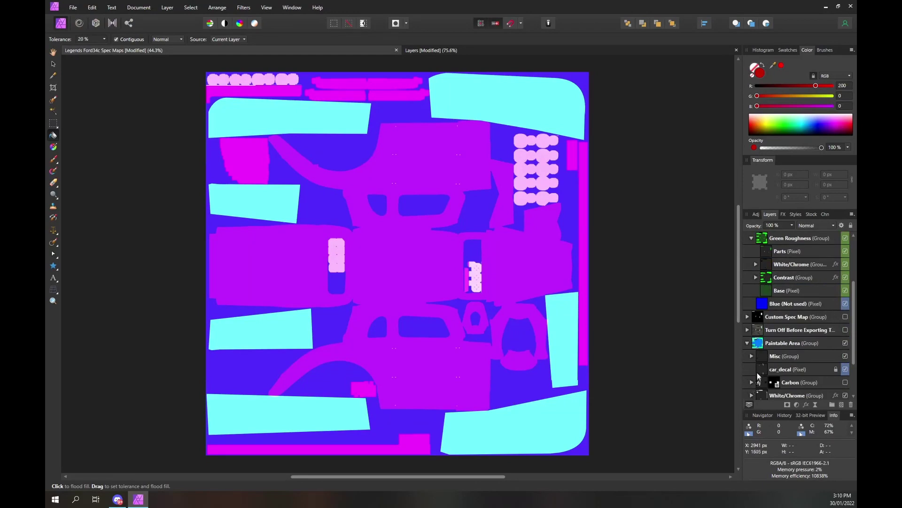
left_click(763, 370)
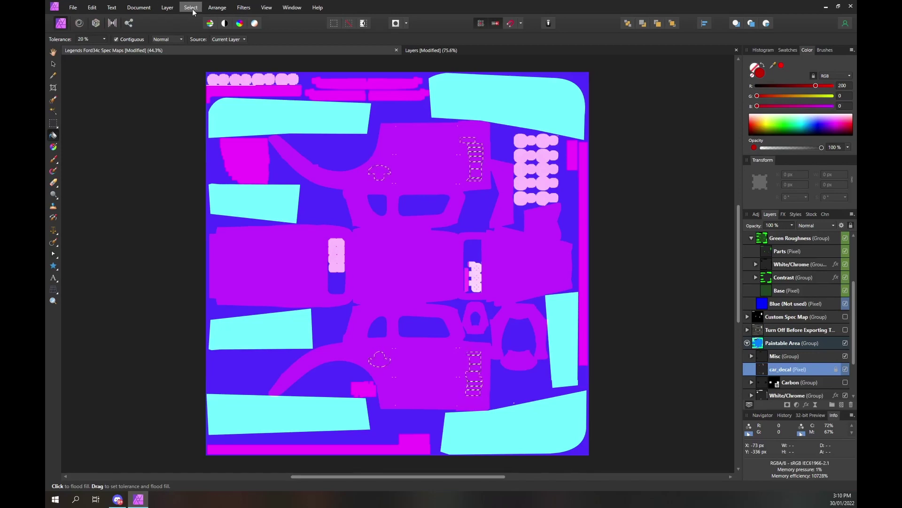
Step: Invert the decal selection and use it to mask the Red Metallic body fill layer
left_click(193, 10)
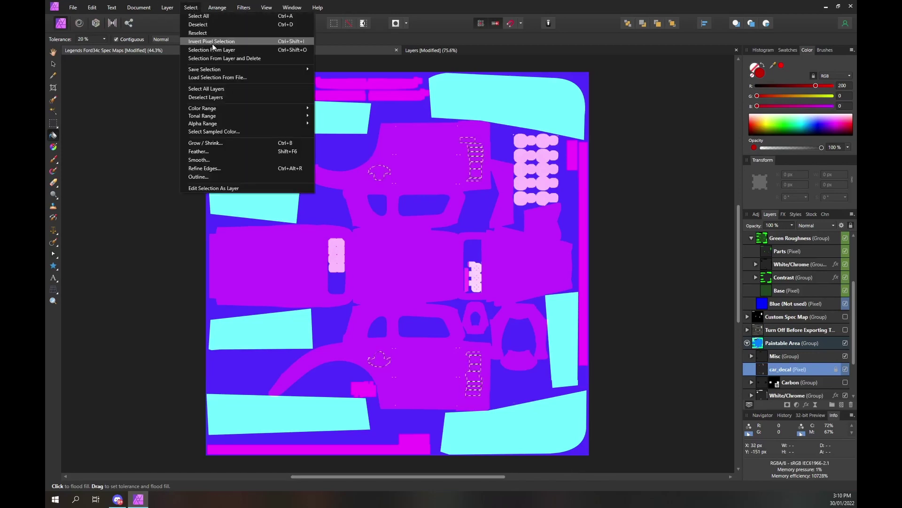
left_click(213, 41)
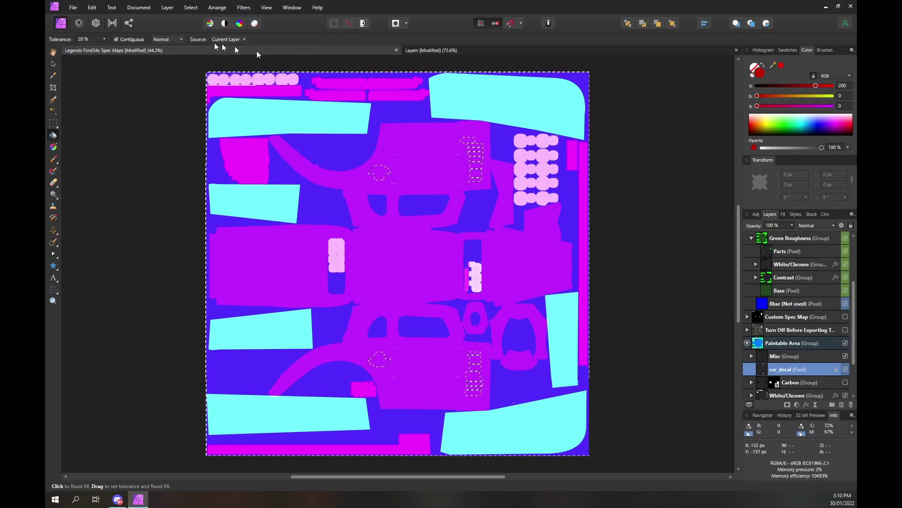
scroll(776, 274, "up", 3)
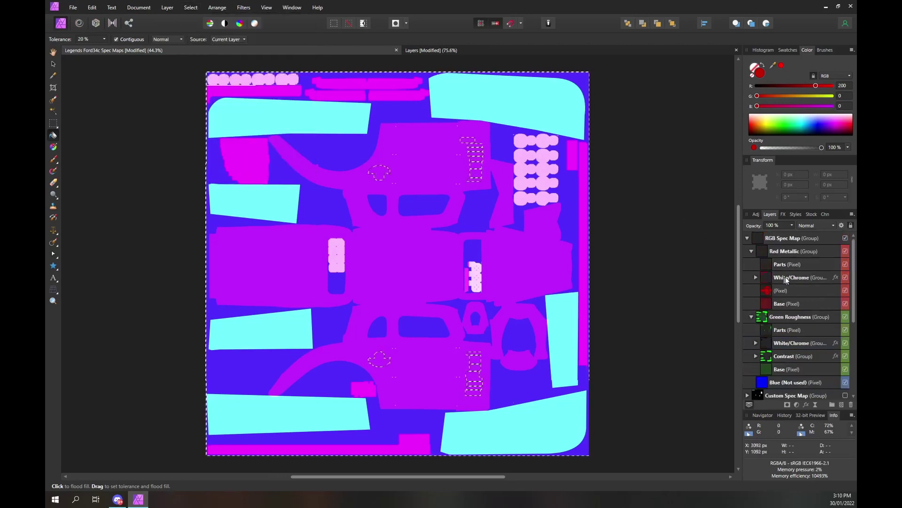
left_click(766, 290)
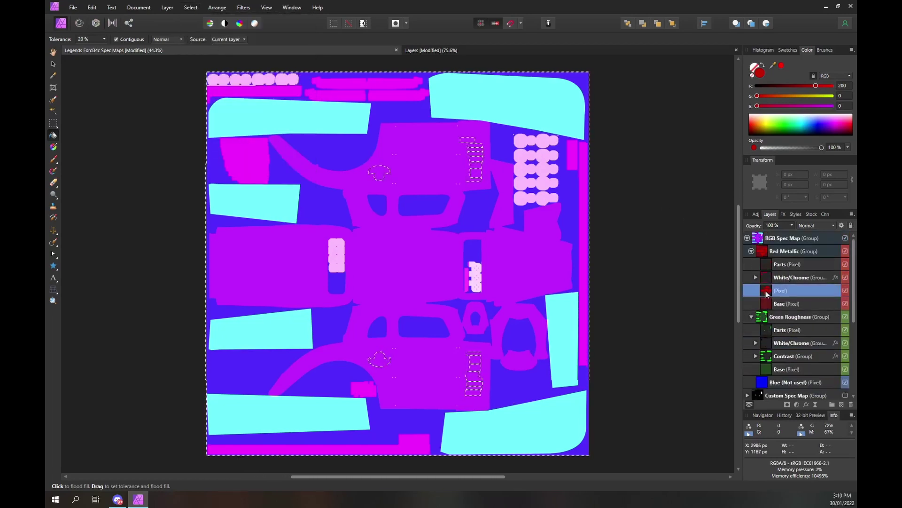
left_click(787, 404)
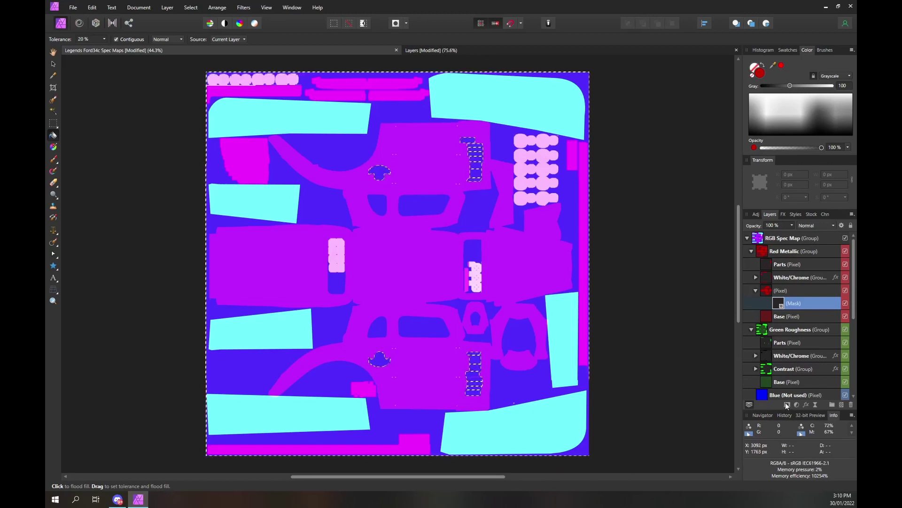
Step: Undo the mask, deselect, and move a car_decal duplicate above Red Metallic in RGB Spec Map
key("ctrl+z")
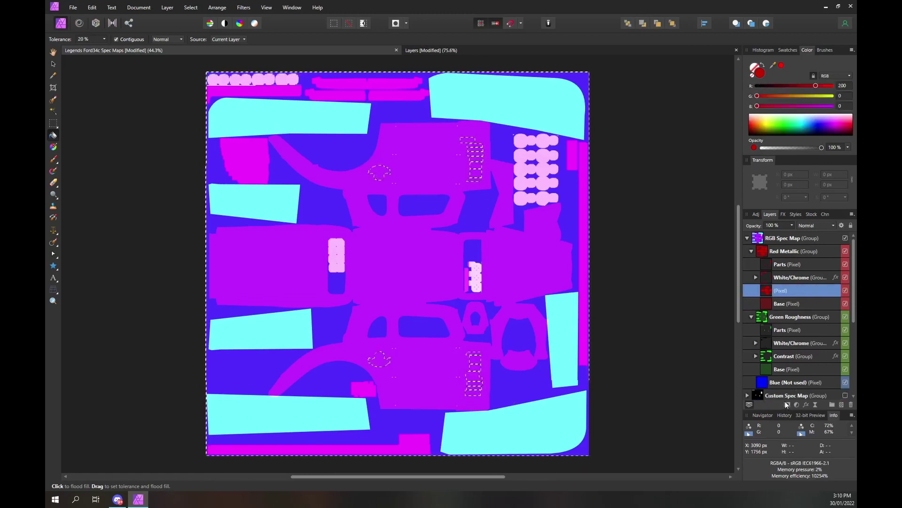
key("ctrl+d")
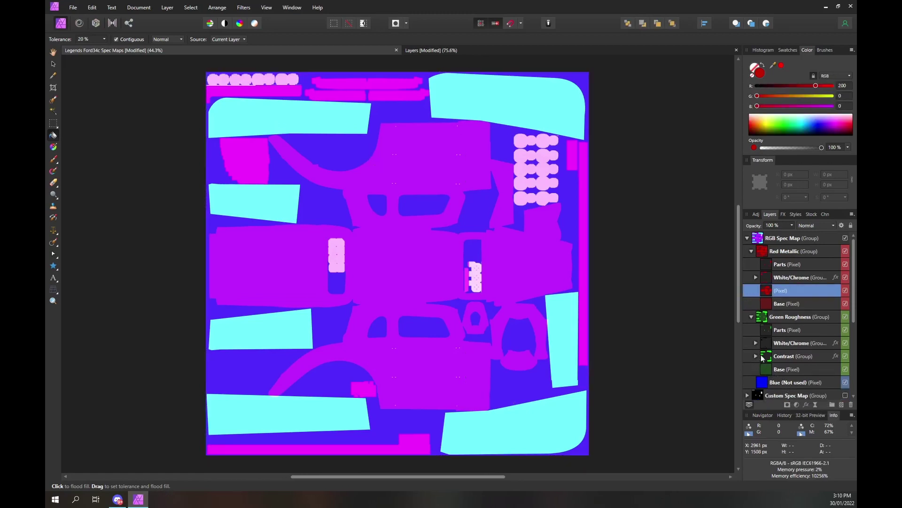
scroll(761, 357, "down", 3)
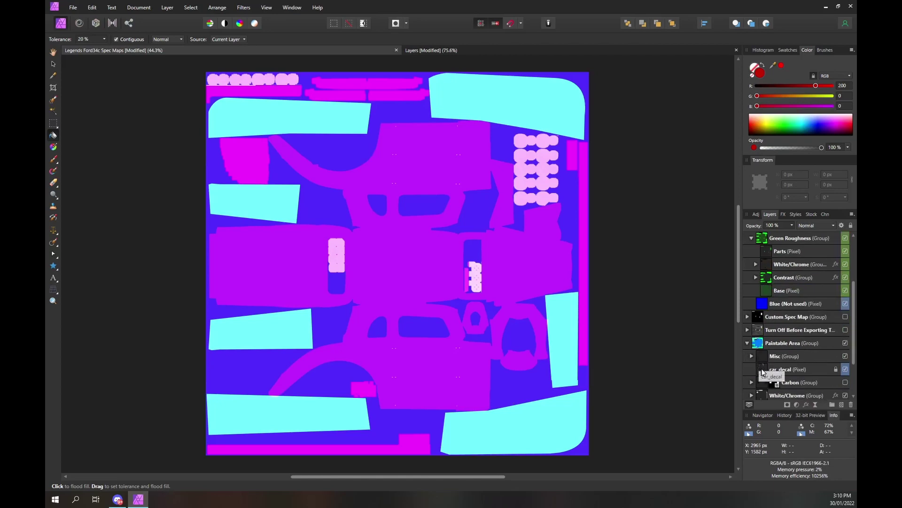
left_click(762, 368)
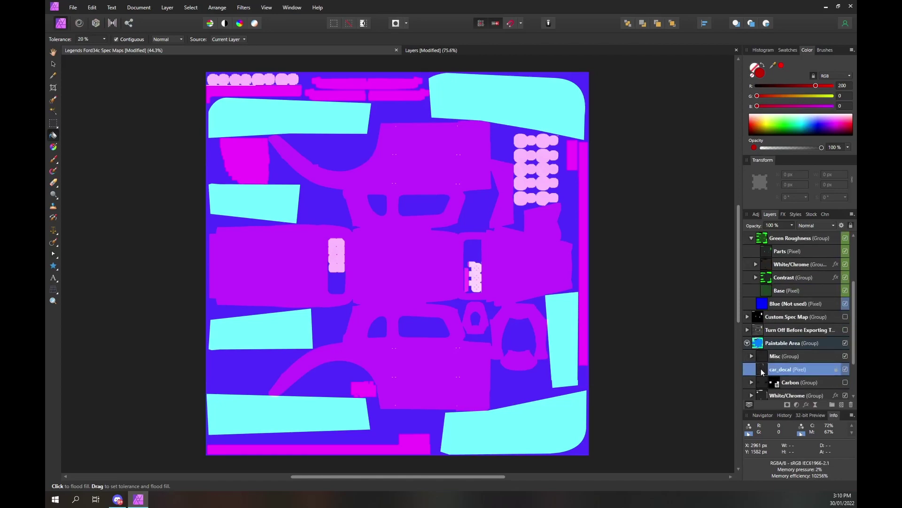
key("ctrl+j")
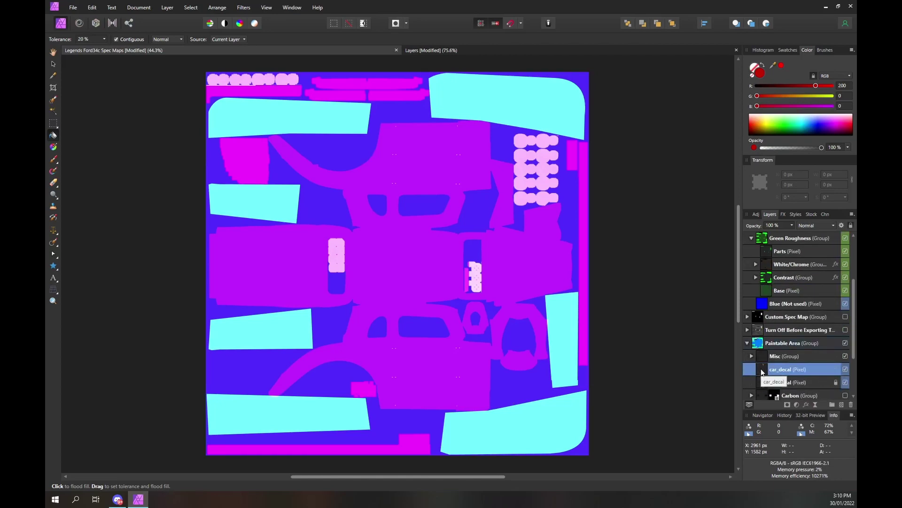
left_click_drag(762, 372, 763, 250)
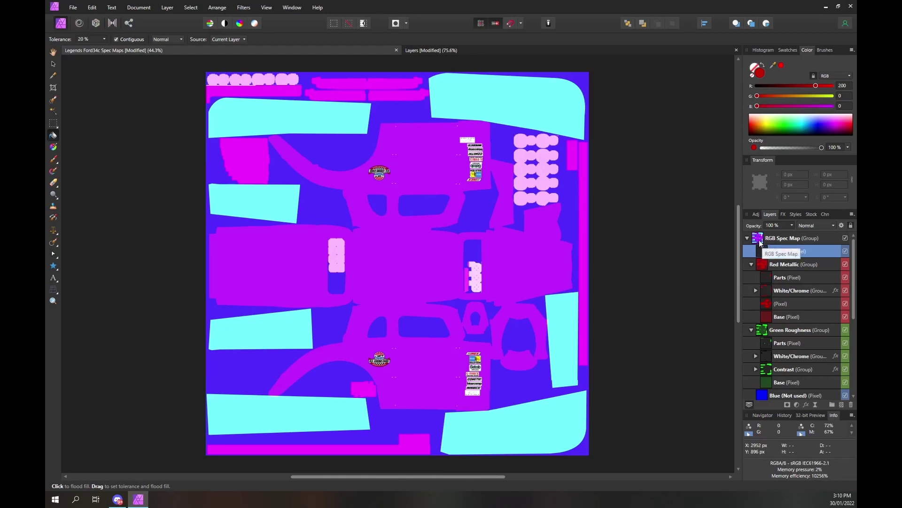
mouse_move(758, 250)
left_mouse_down()
mouse_move(751, 264)
mouse_move(749, 255)
left_mouse_up()
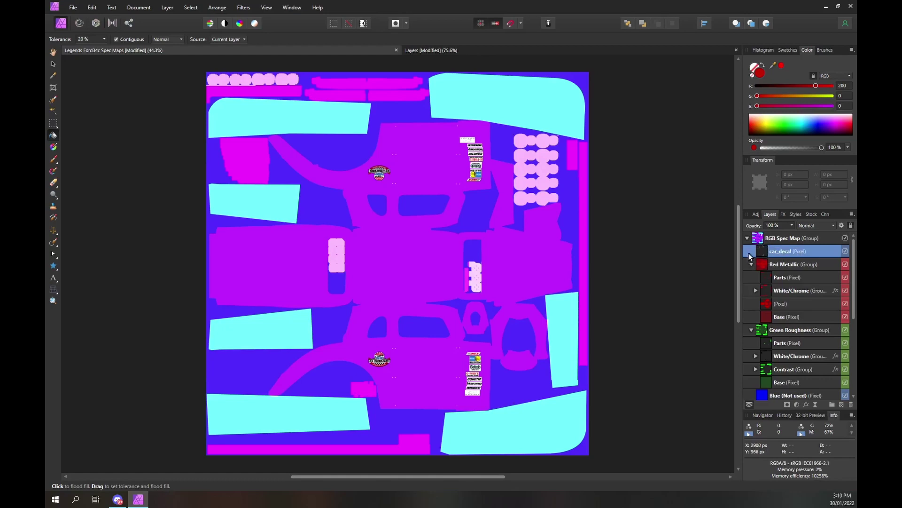
Step: Turn on a blue R0 G16 B255 colour overlay for the car_decal copy
left_click(783, 215)
left_click(757, 355)
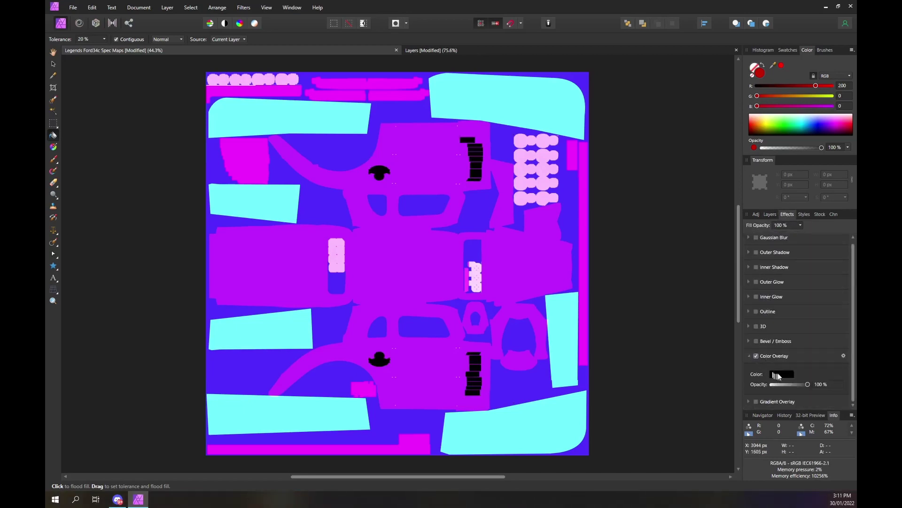
left_click(780, 375)
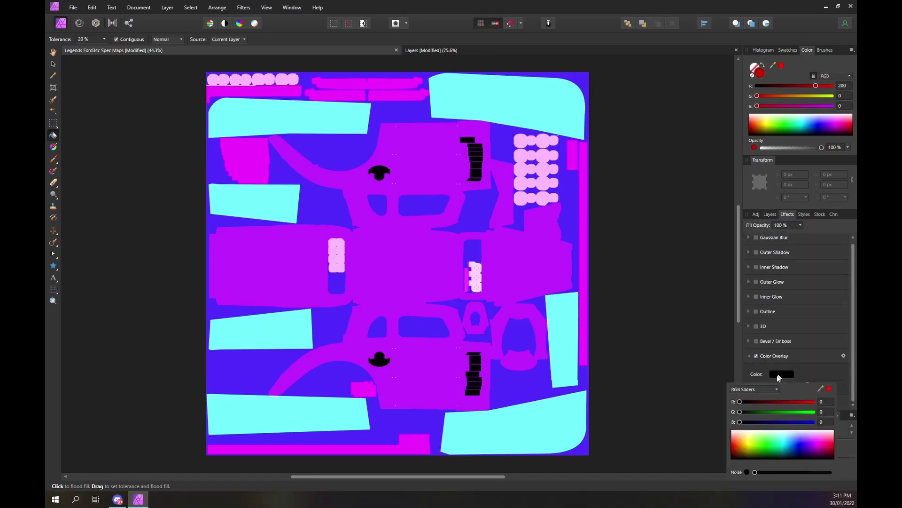
left_click(821, 412)
type("16")
key("Tab")
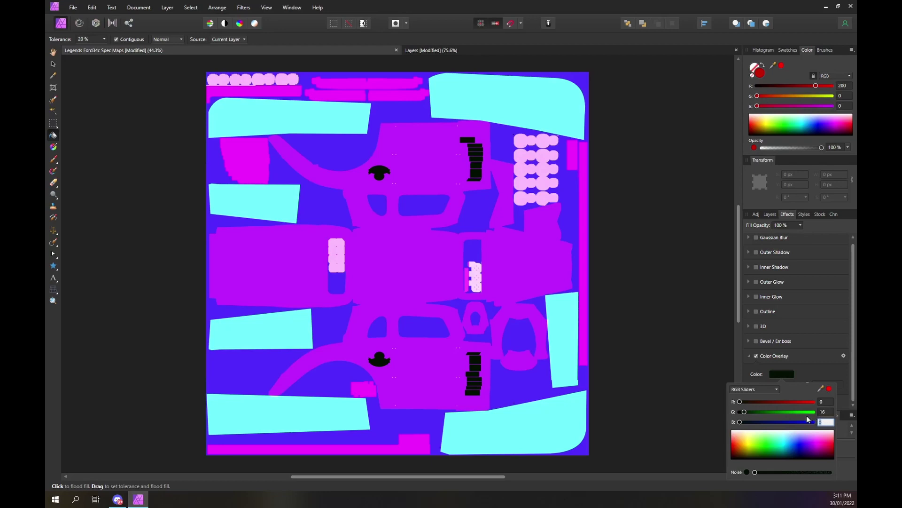
key("Return")
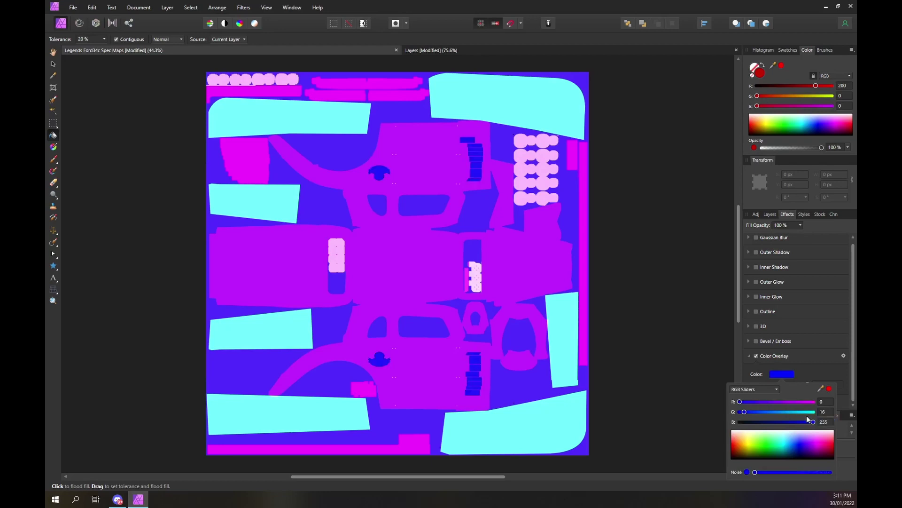
left_click(773, 214)
left_click(773, 217)
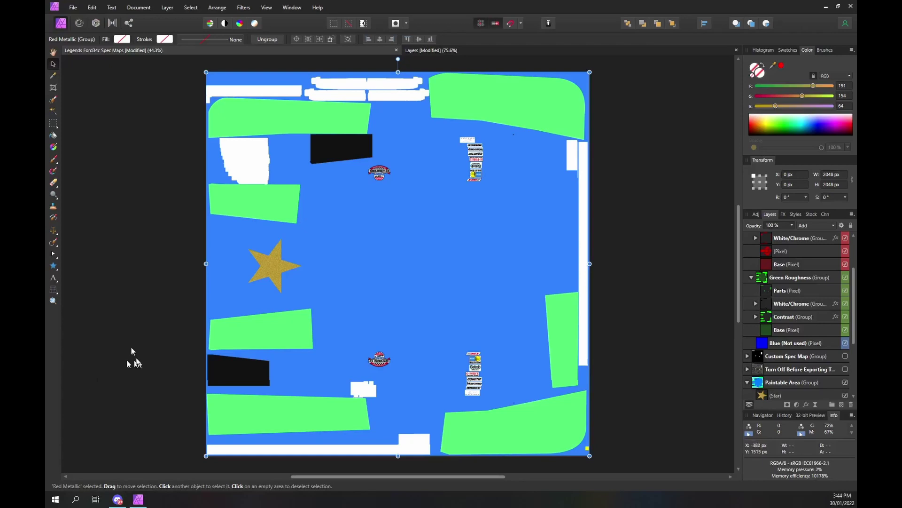
left_click(667, 312)
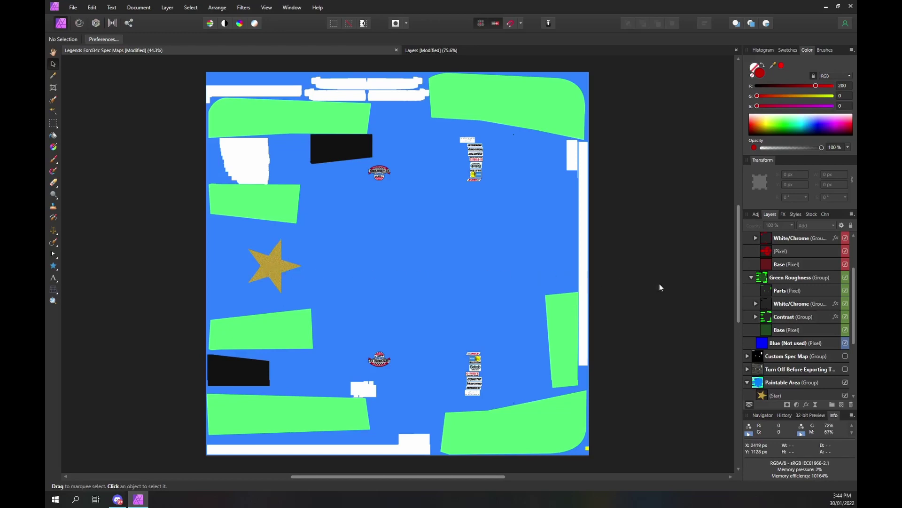
scroll(841, 266, "up", 2)
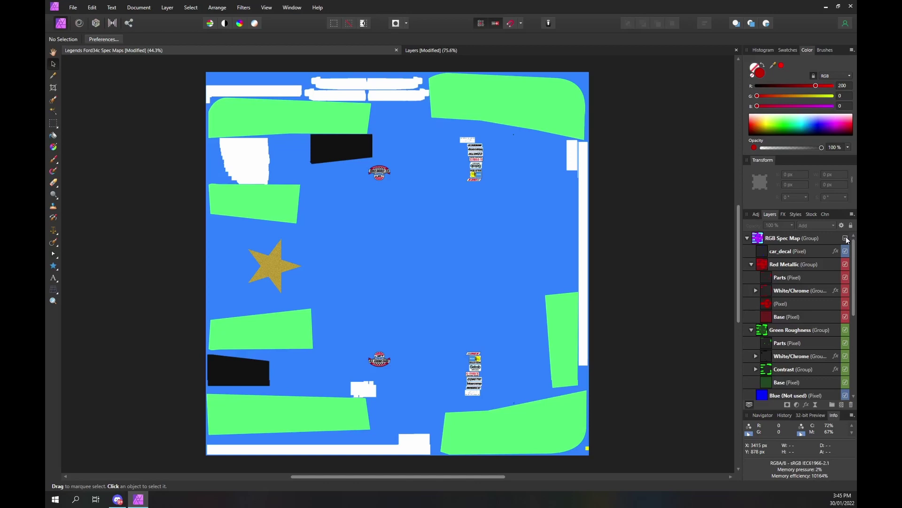
Step: Make the RGB Spec Map group visible again and select the Star layer under Paintable Area
left_click(846, 238)
scroll(805, 292, "down", 4)
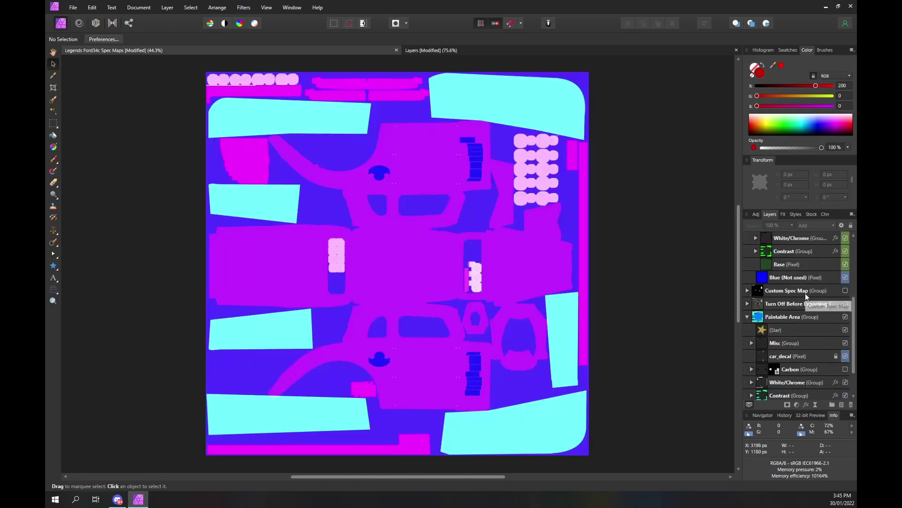
scroll(805, 293, "up", 3)
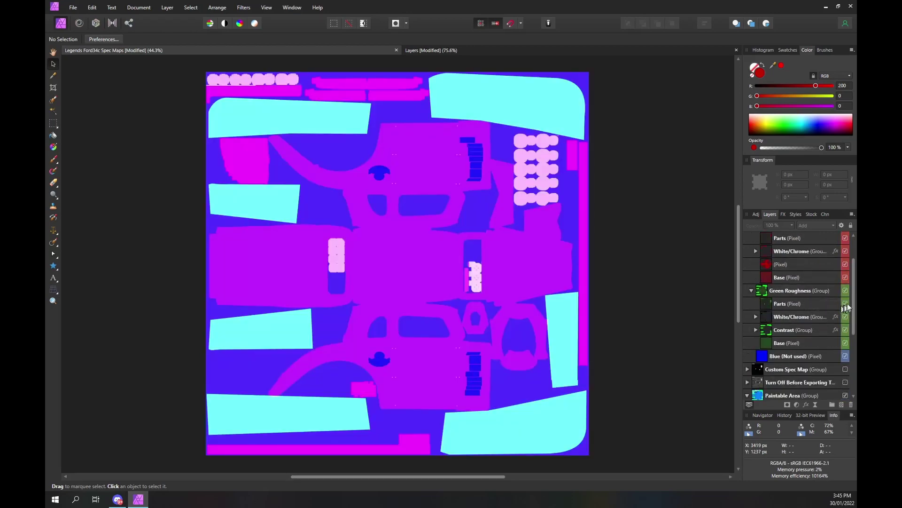
scroll(853, 311, "down", 1)
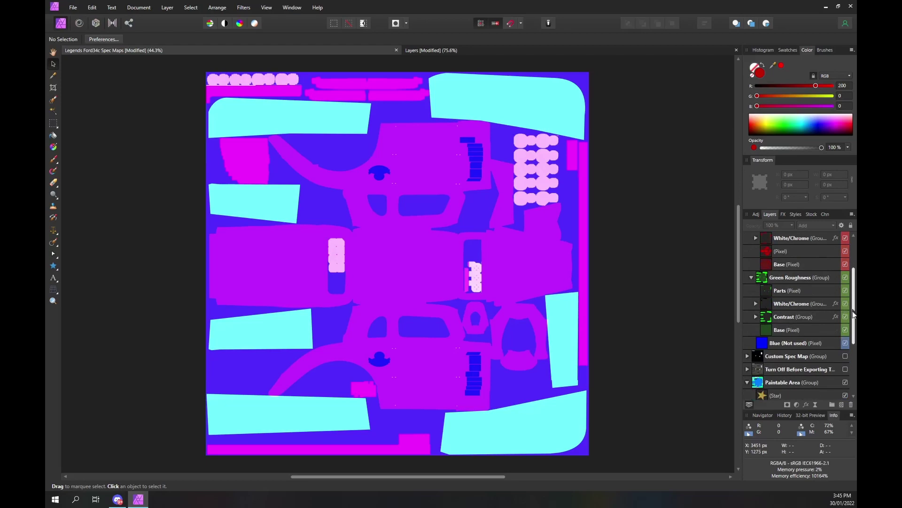
left_click(774, 396)
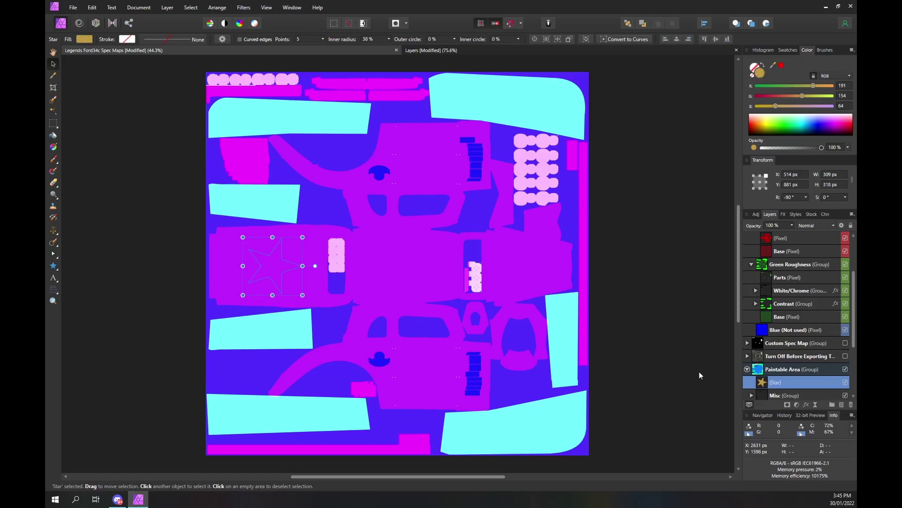
Step: Duplicate the Star layer and give the copy a purple R128 G48 B255 colour overlay
key("ctrl+j")
left_click(784, 214)
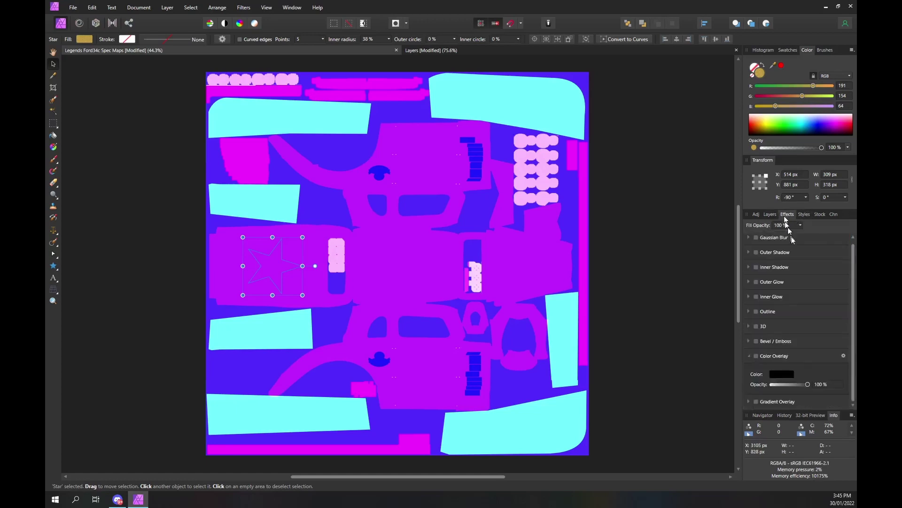
left_click(781, 375)
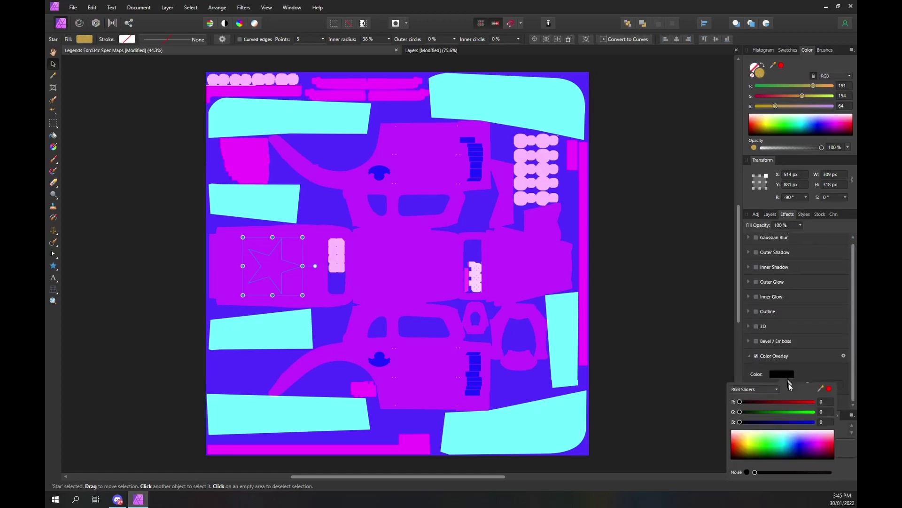
left_click(822, 403)
type("128")
key("Tab")
type("48")
key("Tab")
type("255")
key("Return")
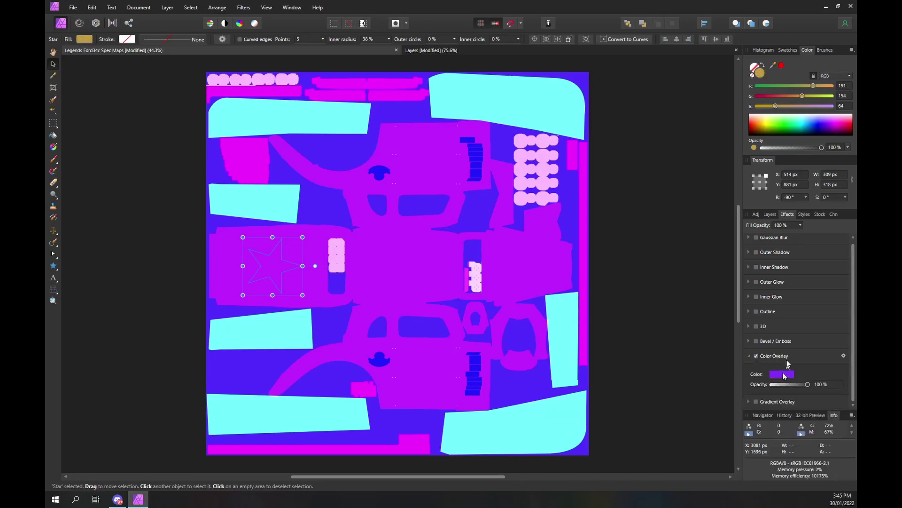
Step: Drag the purple Star copy into the RGB Spec Map group, directly beneath car_decal
left_click(770, 214)
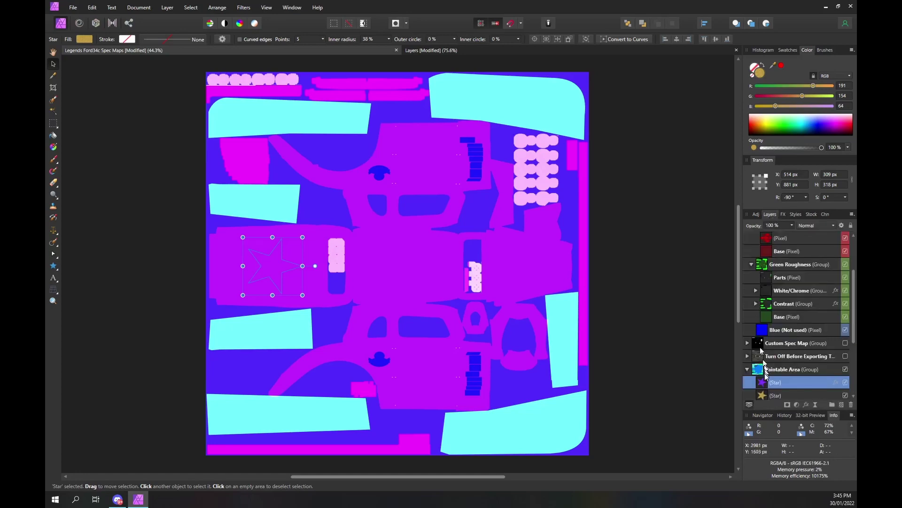
left_click_drag(764, 384, 765, 303)
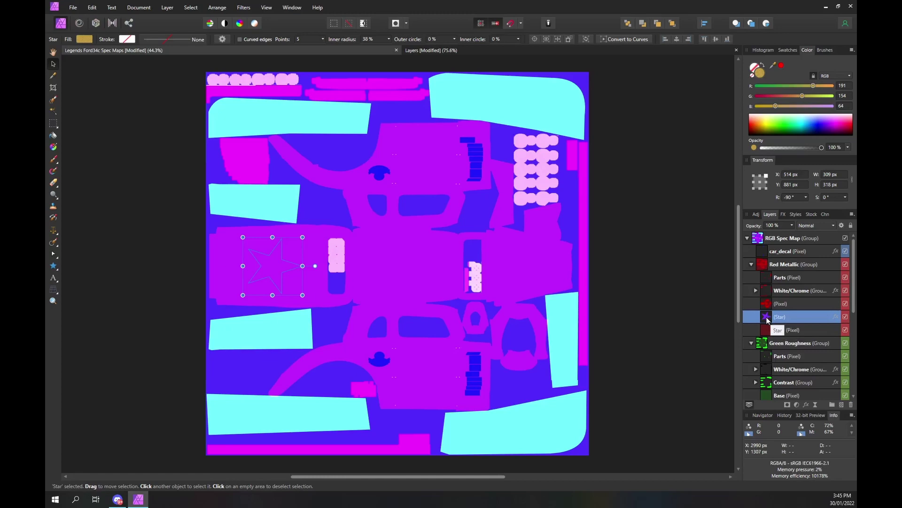
left_click_drag(767, 319, 766, 303)
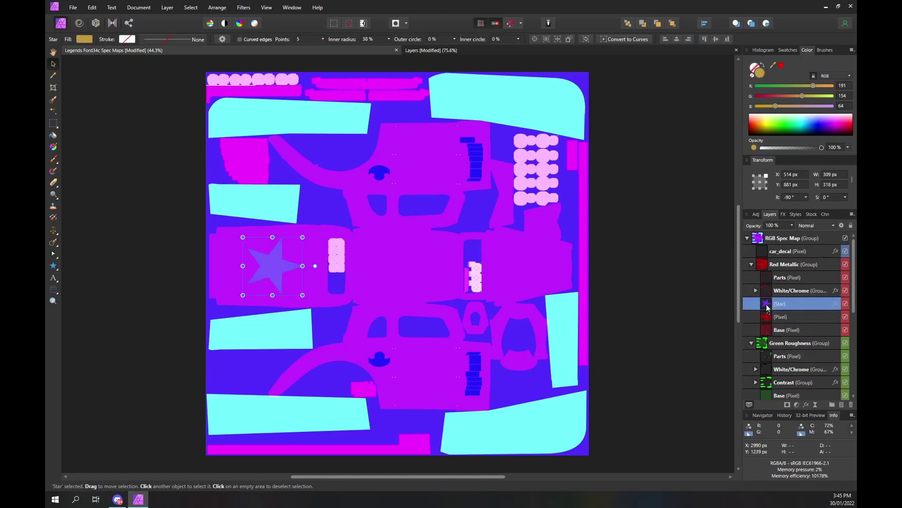
left_click_drag(766, 303, 764, 264)
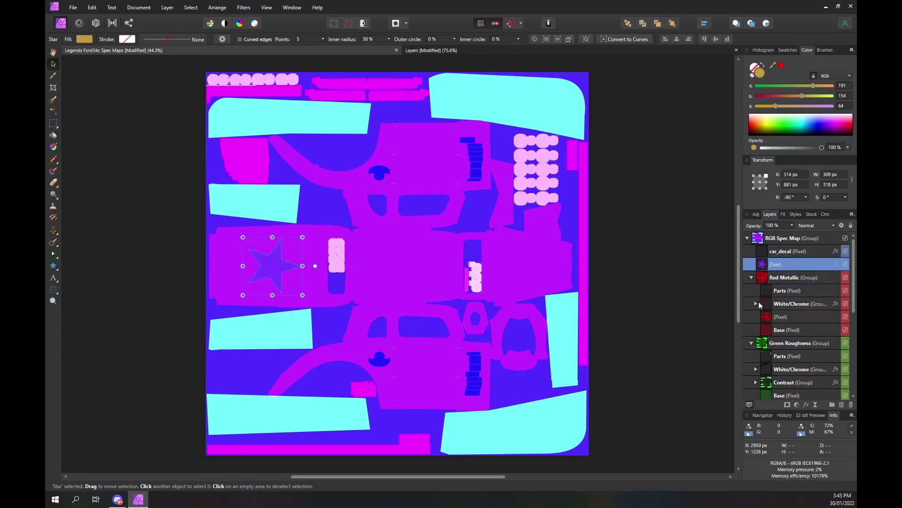